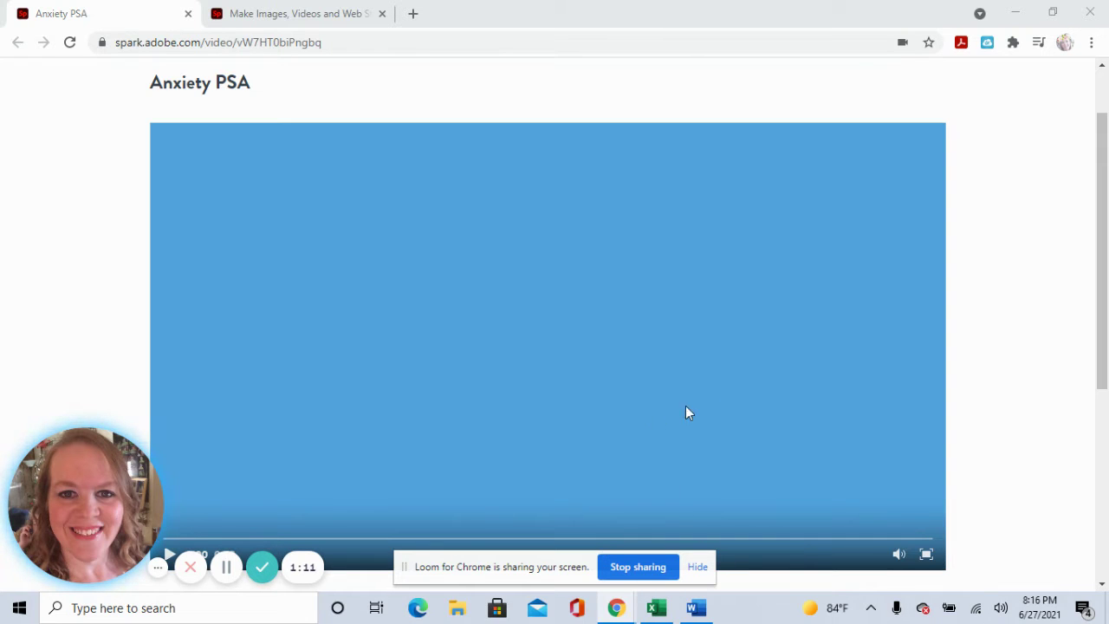
- Play the Anxiety PSA example video
left_click(168, 554)
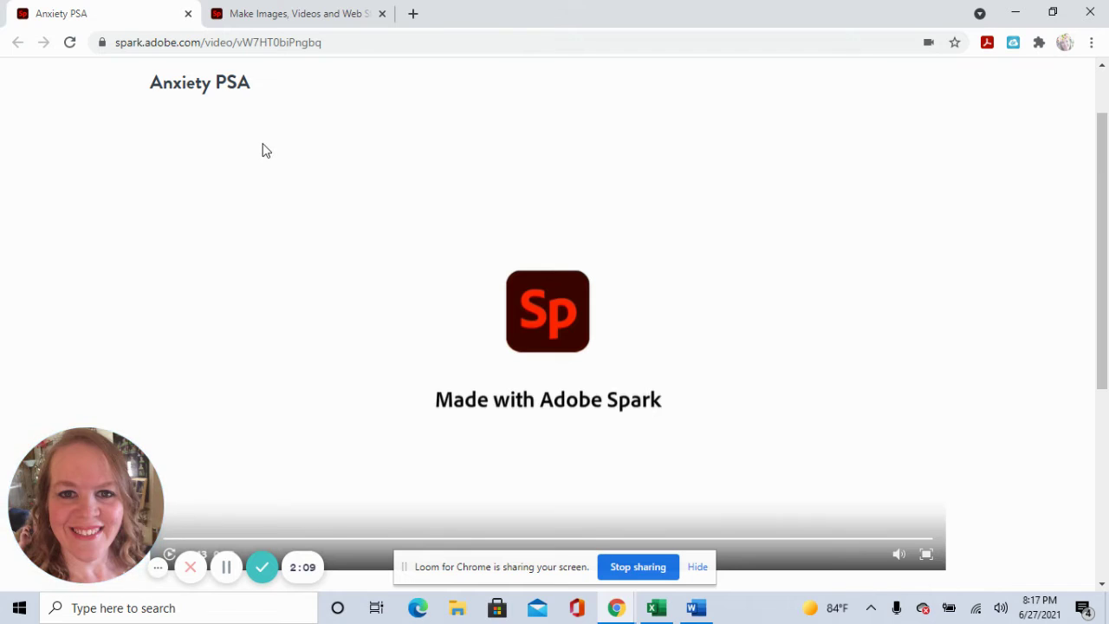
- Switch to the Adobe Spark home page and start a new slideshow video titled "Anxiety"
left_click(295, 16)
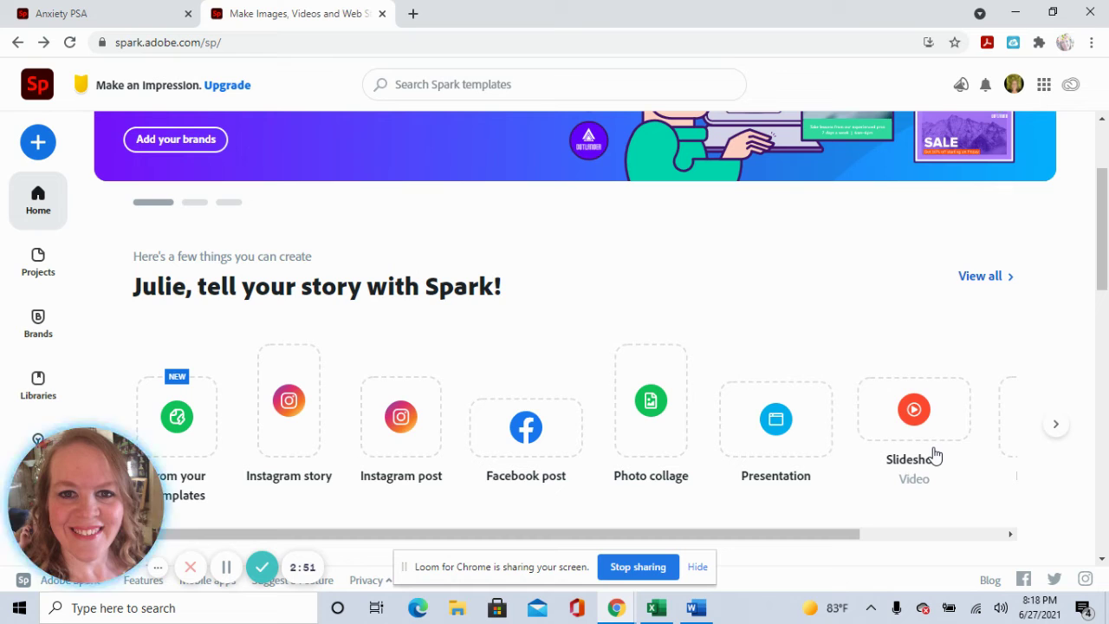
left_click(928, 454)
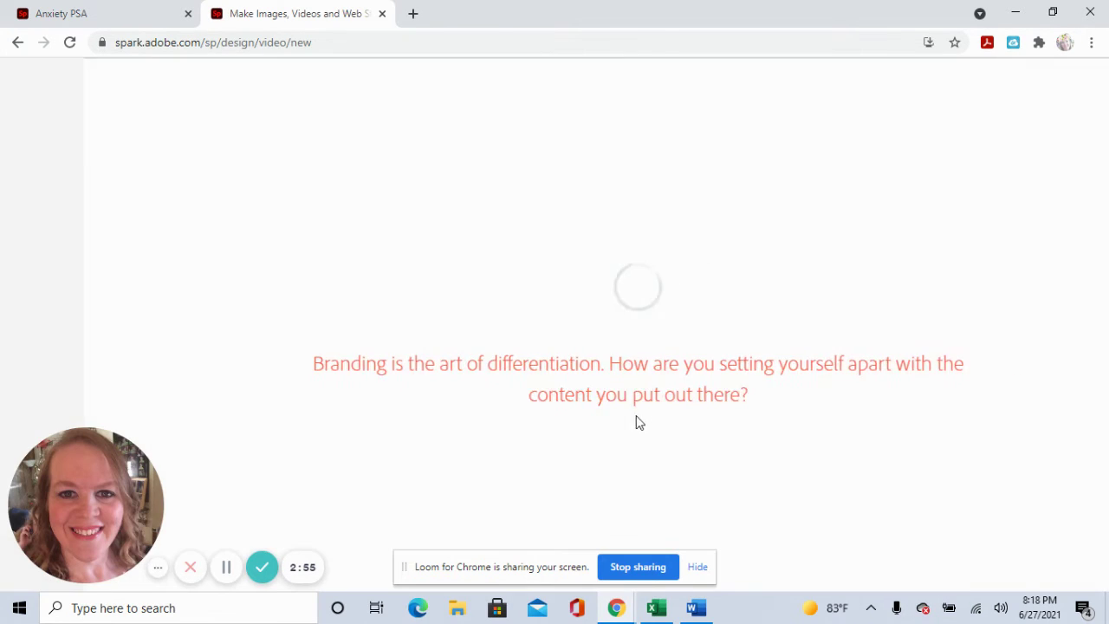
left_click(498, 411)
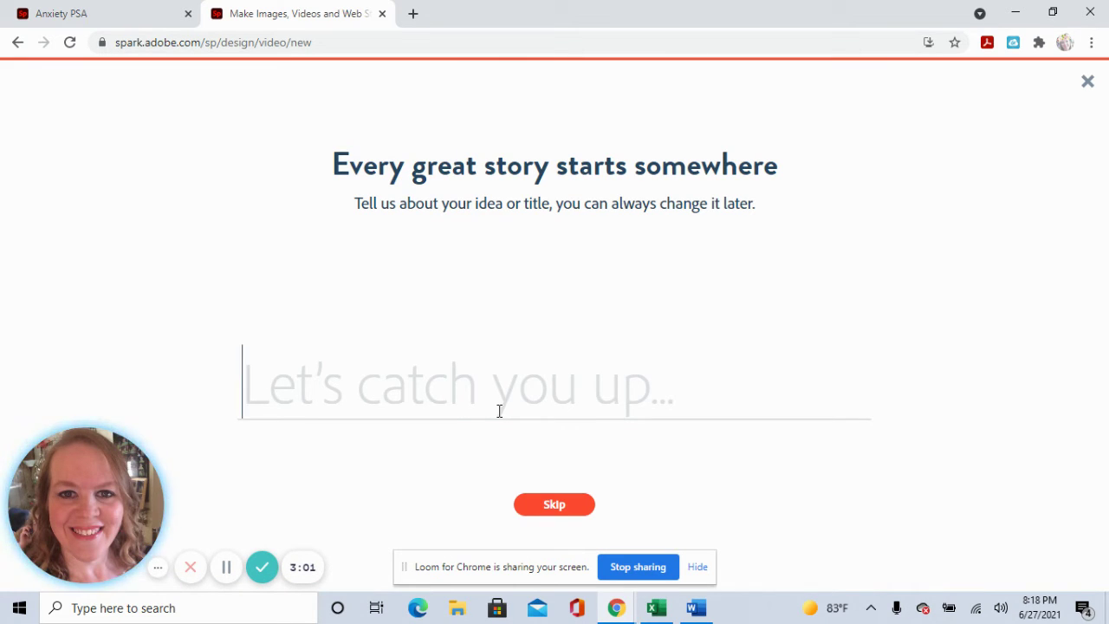
type("A")
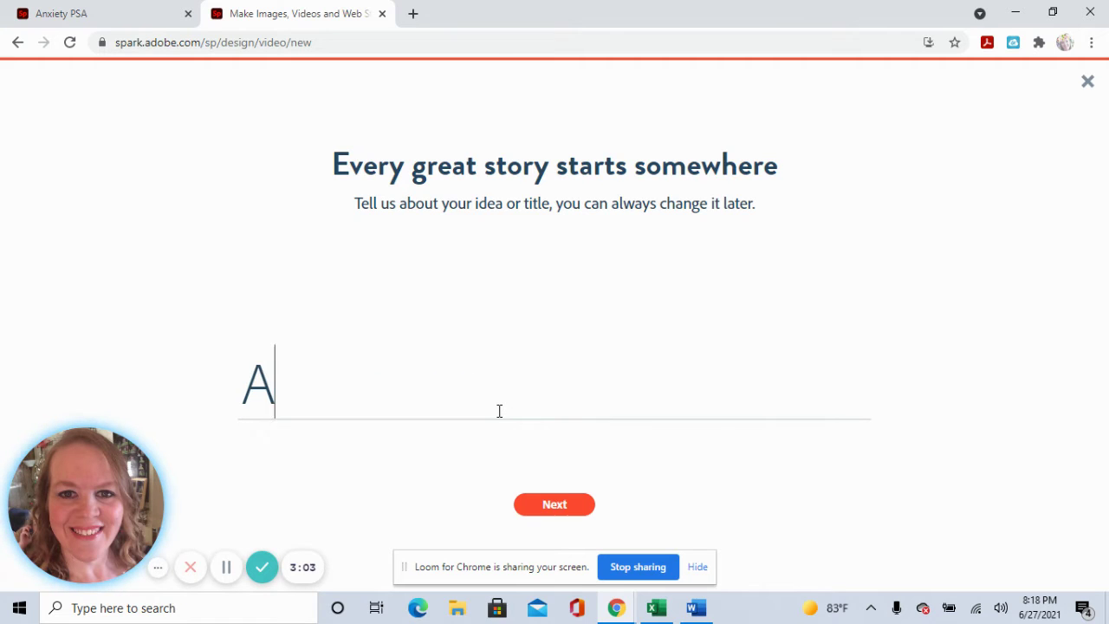
type("nxiety")
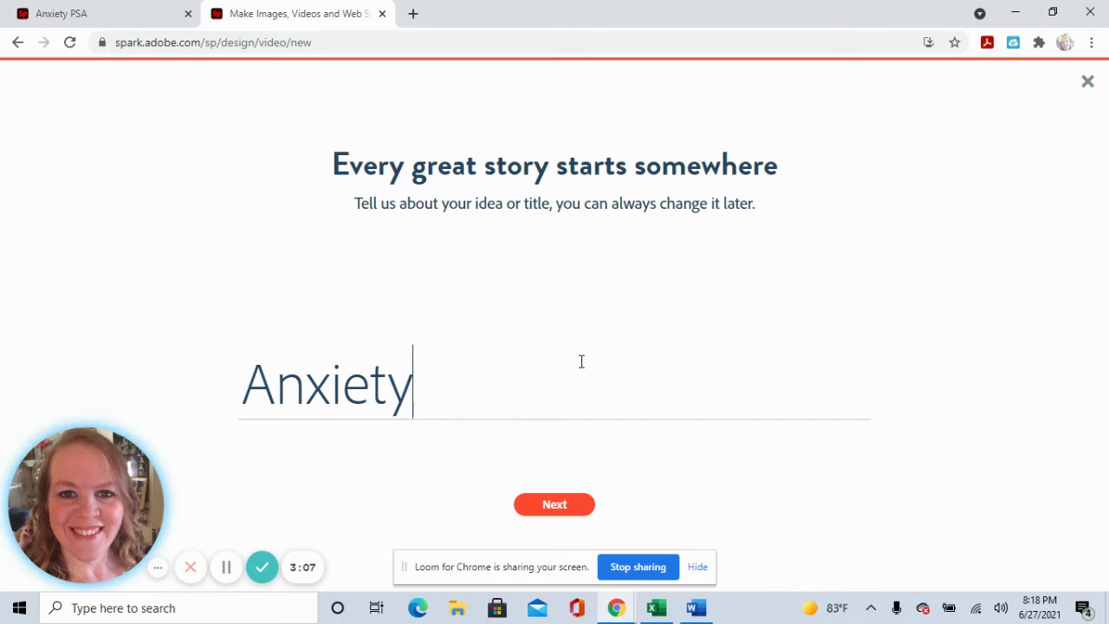
left_click(574, 511)
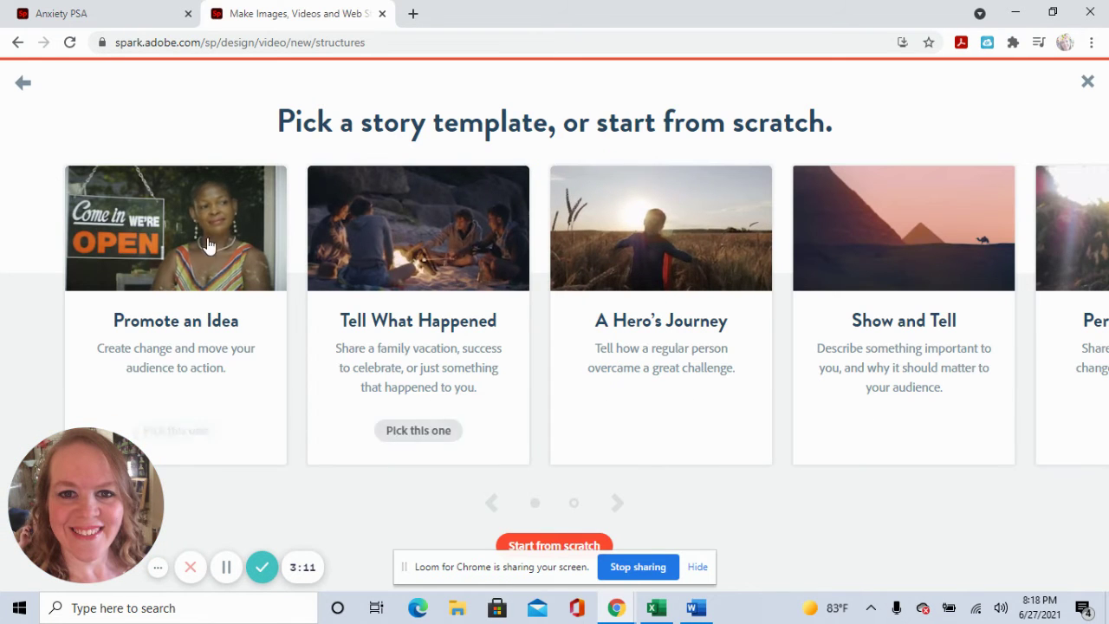
- Choose the Promote an Idea story template and dismiss the quick tips introduction
left_click(200, 292)
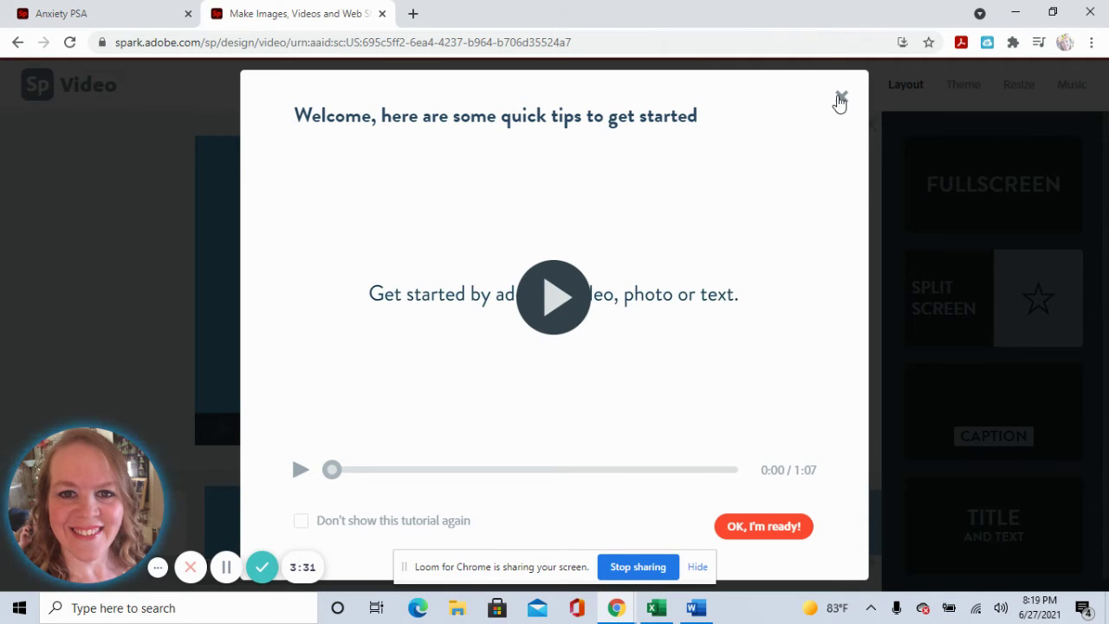
left_click(841, 98)
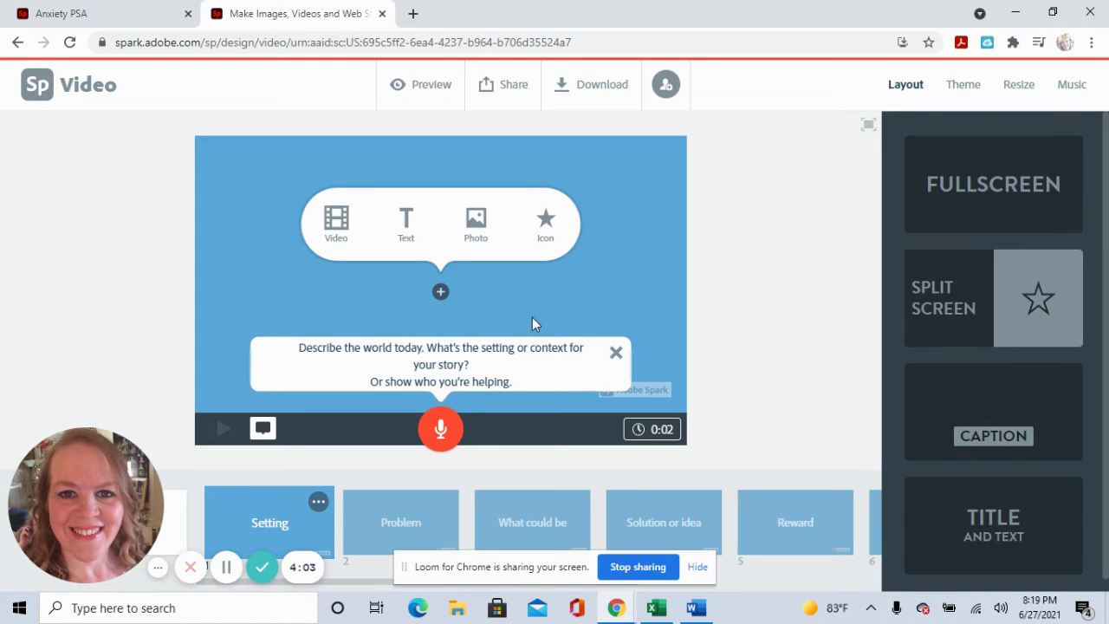
- Search the icons for "anxiety" and add the brain with lightning bolts to the Setting slide
left_click(542, 224)
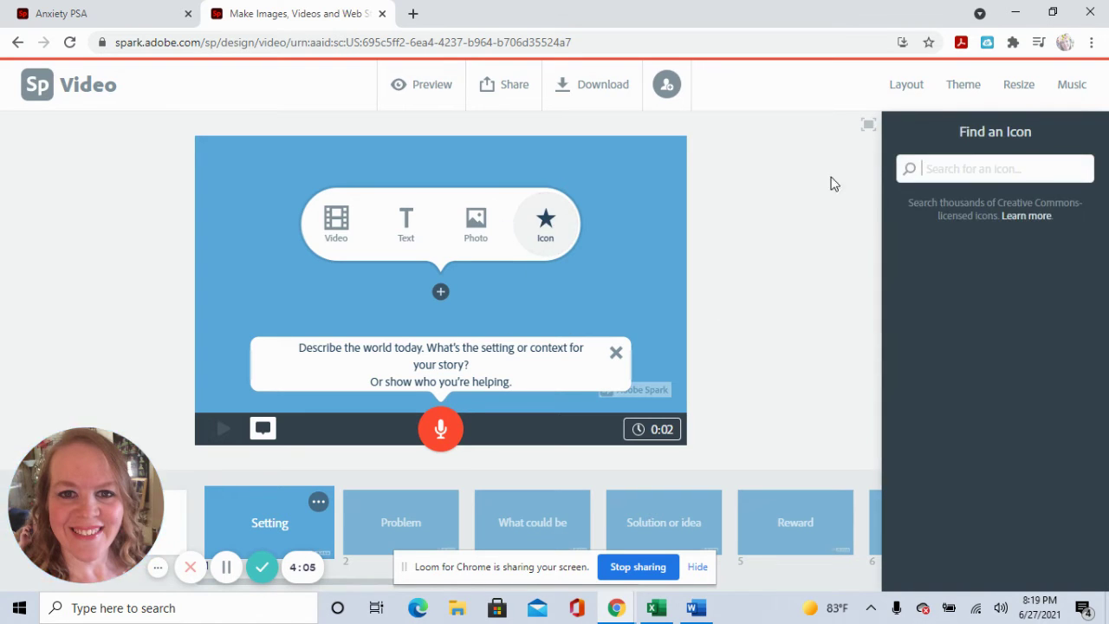
type("anx")
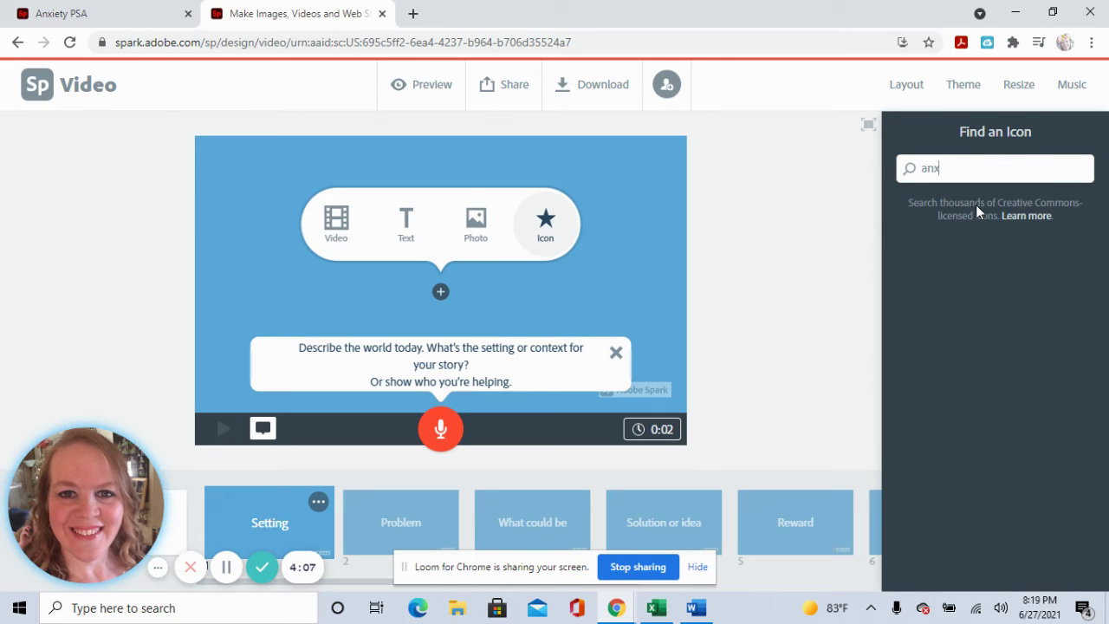
type("iety")
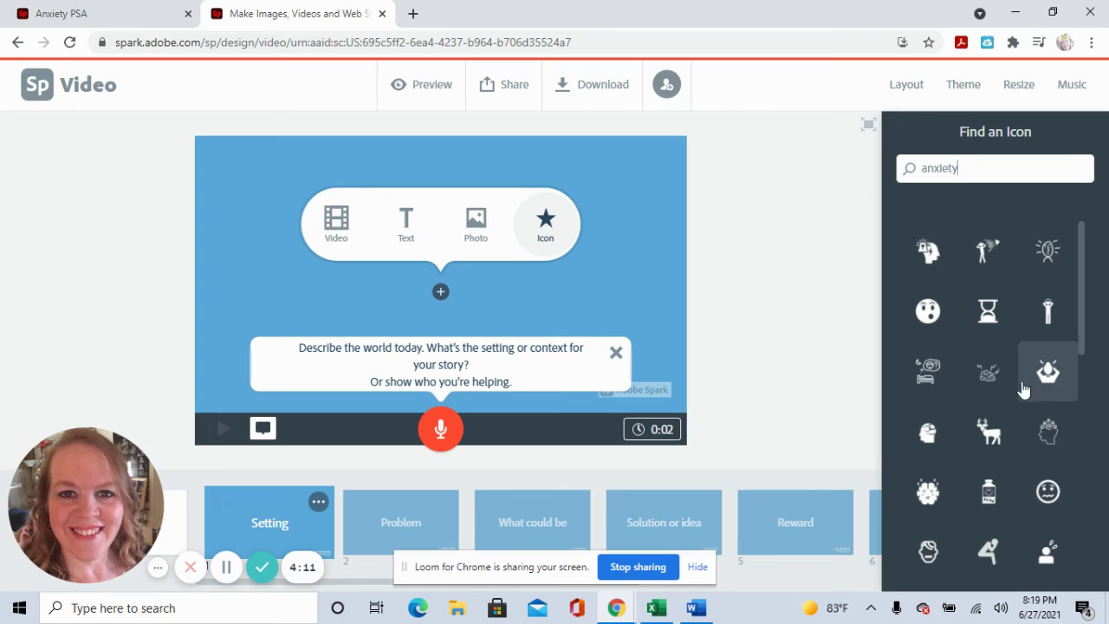
left_click(990, 374)
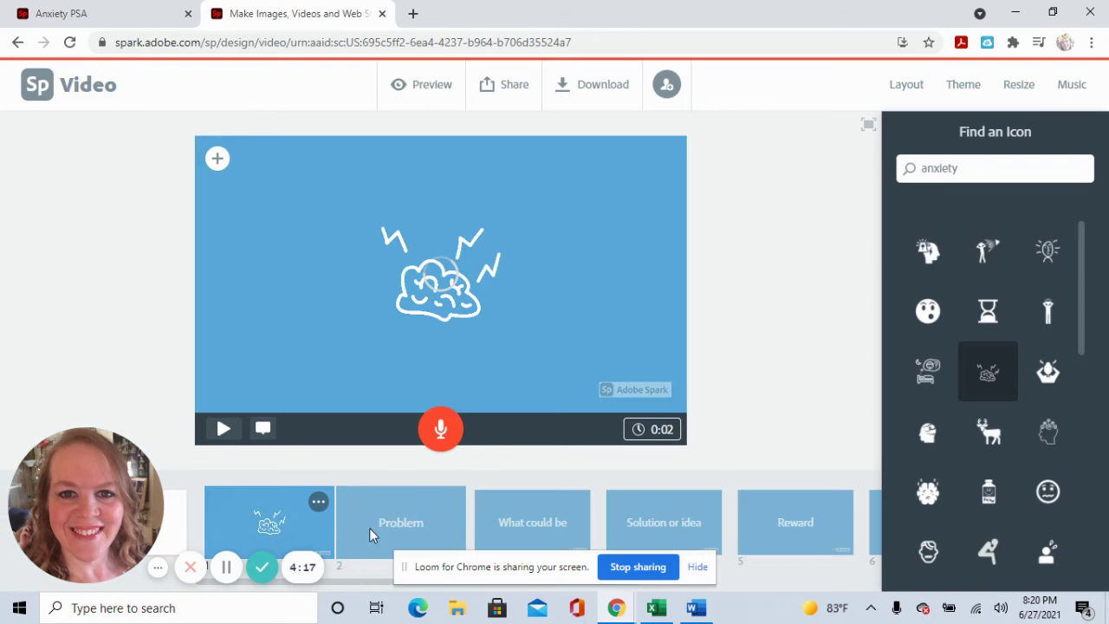
- Add the free black-and-white "anxiety" photo of a face with two raised hands to the Problem slide
left_click(402, 528)
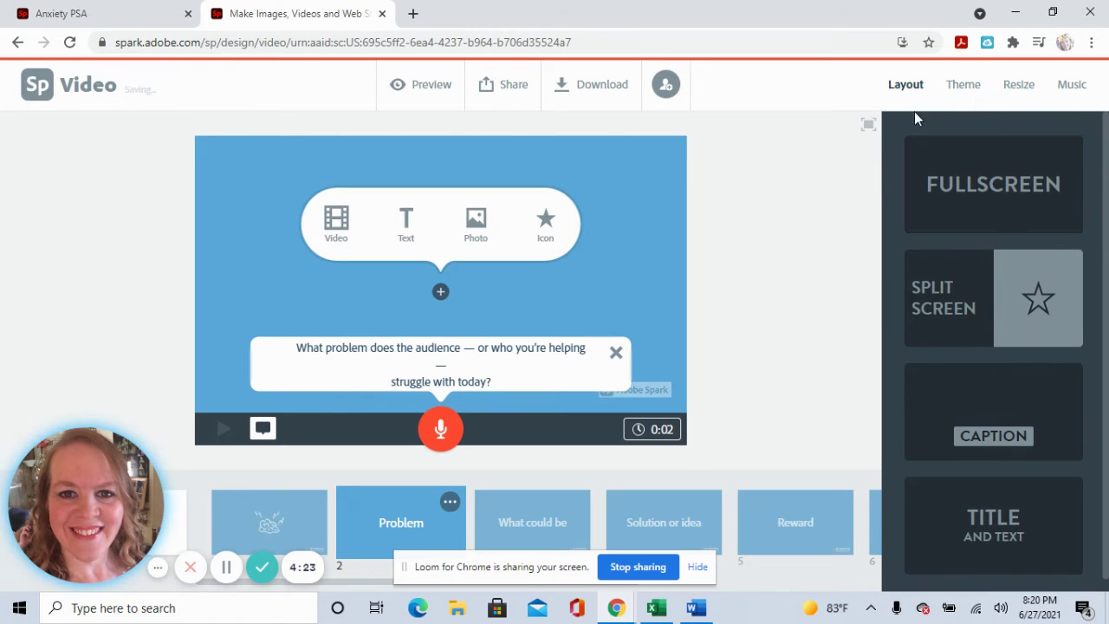
left_click(473, 227)
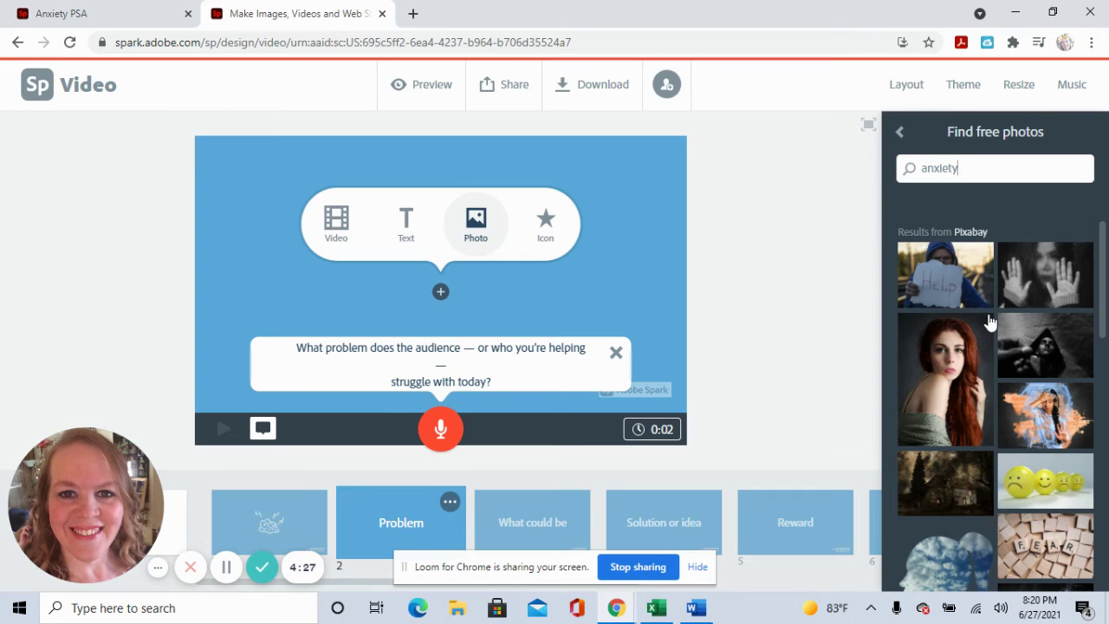
left_click(1050, 295)
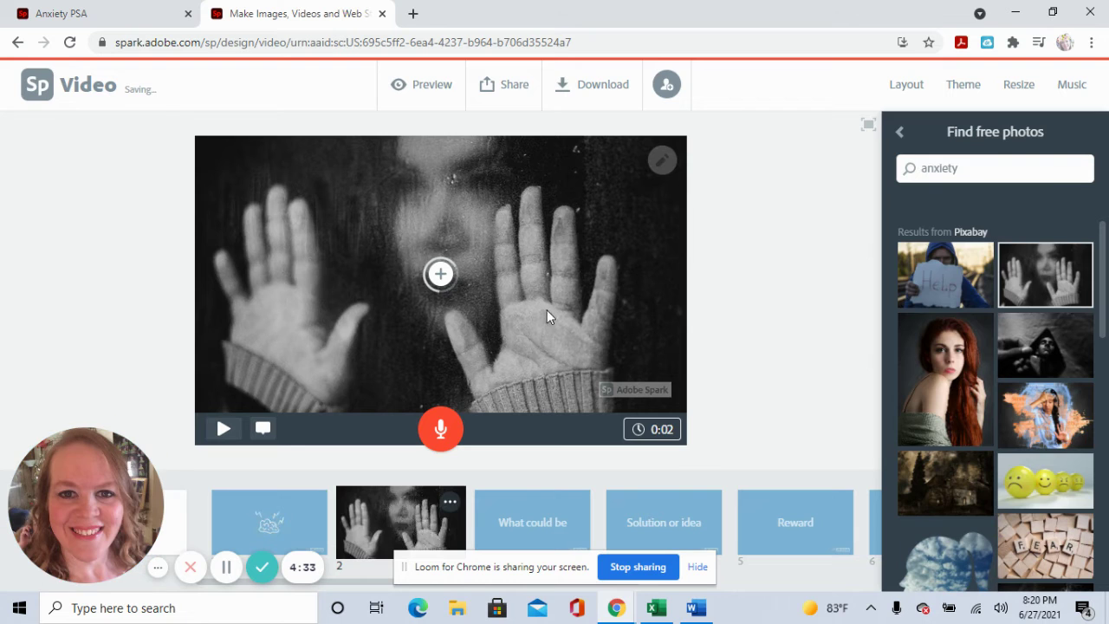
- Add the text "Anxiety is bad. You can get help." to the What could be slide
left_click(544, 516)
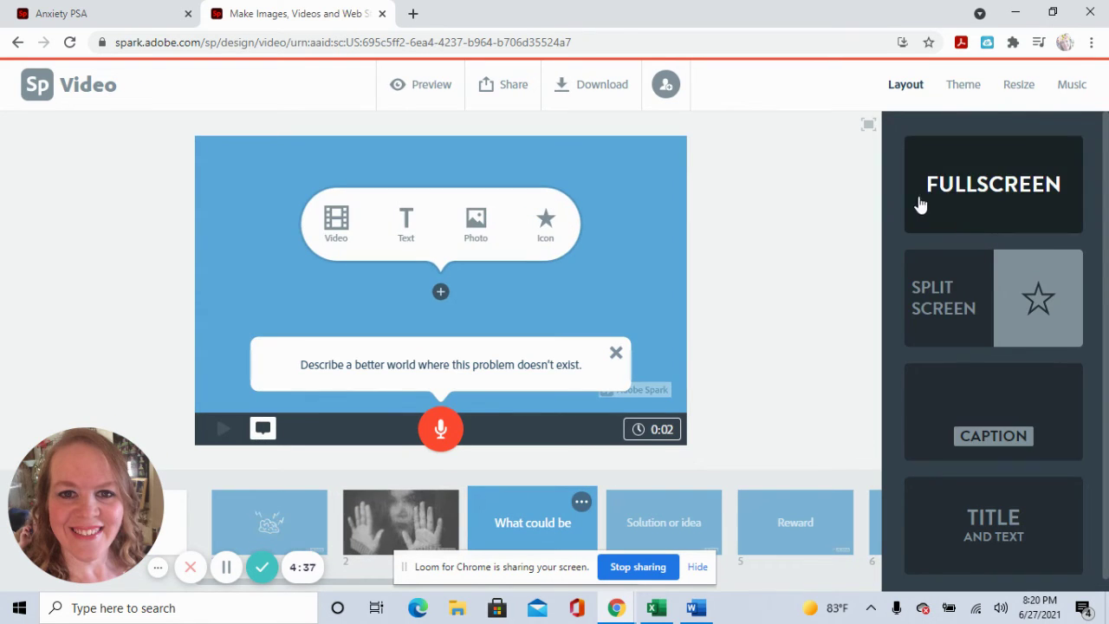
left_click(407, 222)
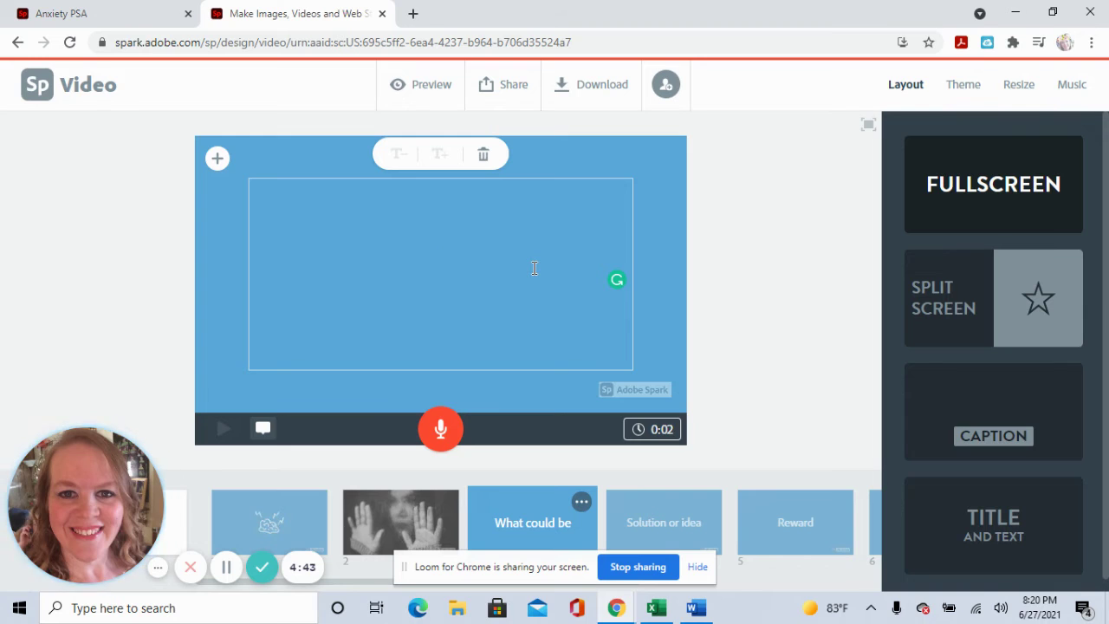
type("Anxiety is ")
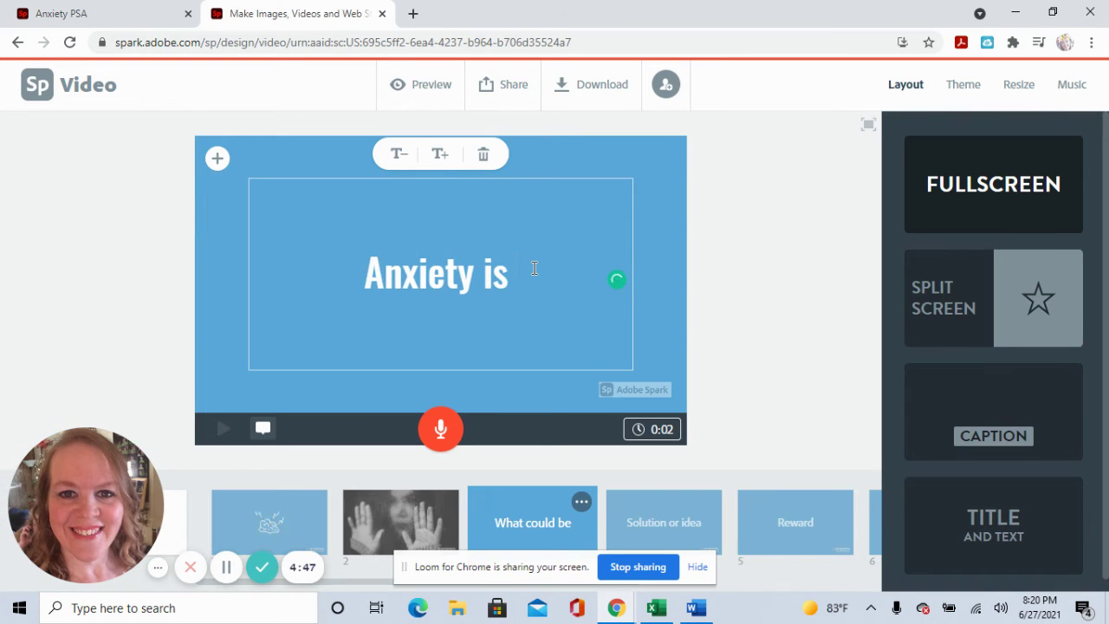
type("bad. You ")
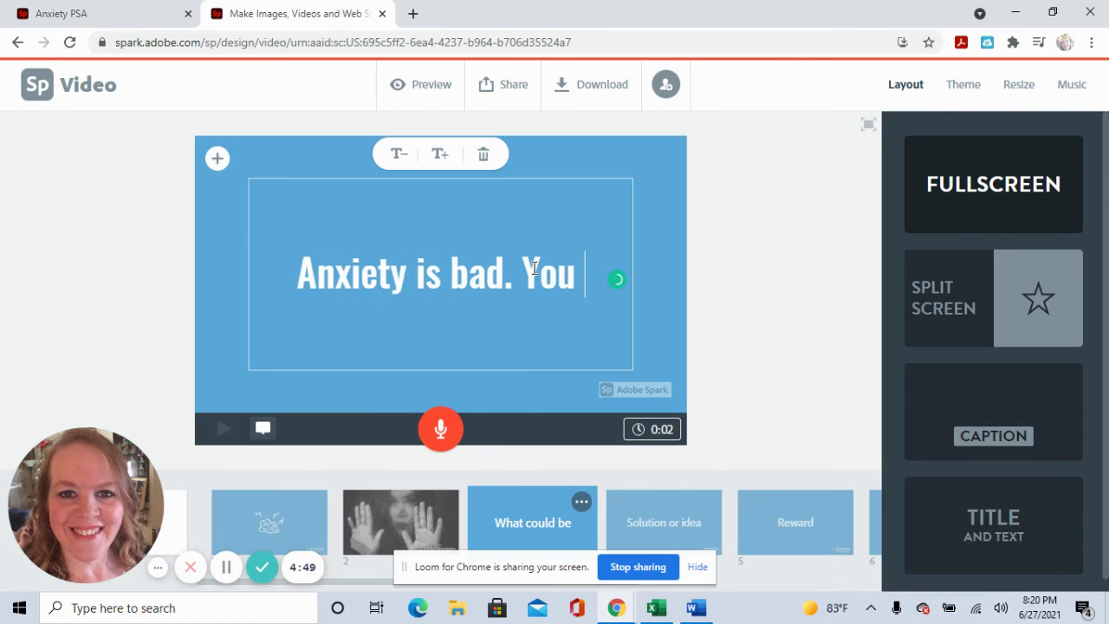
type("can get help.")
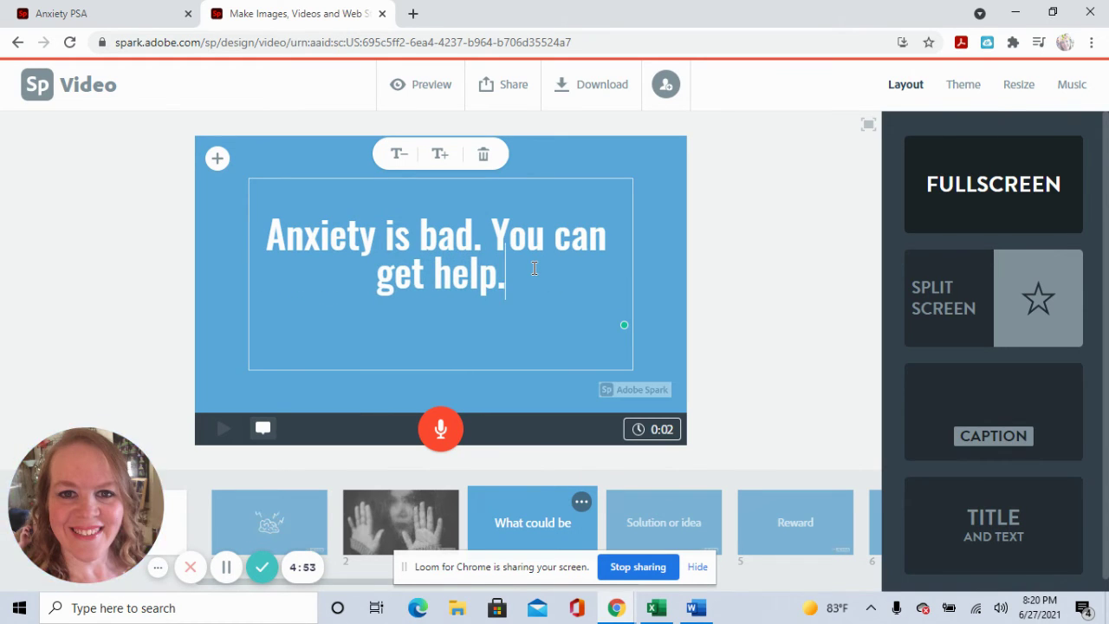
left_click(751, 265)
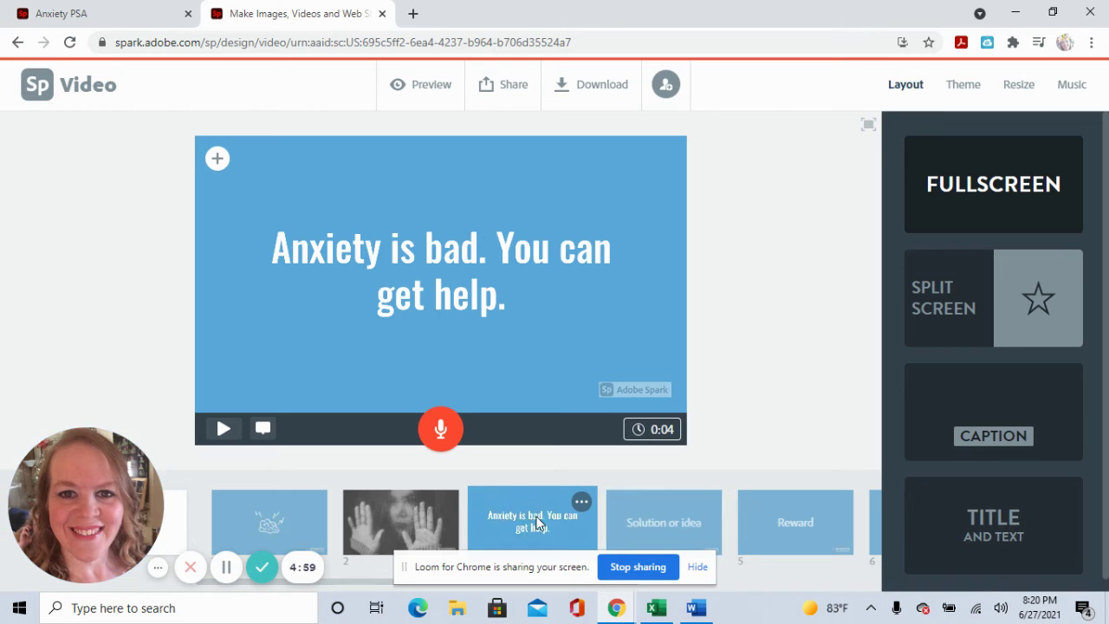
- Record a short voice narration on the brain icon slide and play it back
left_click(663, 529)
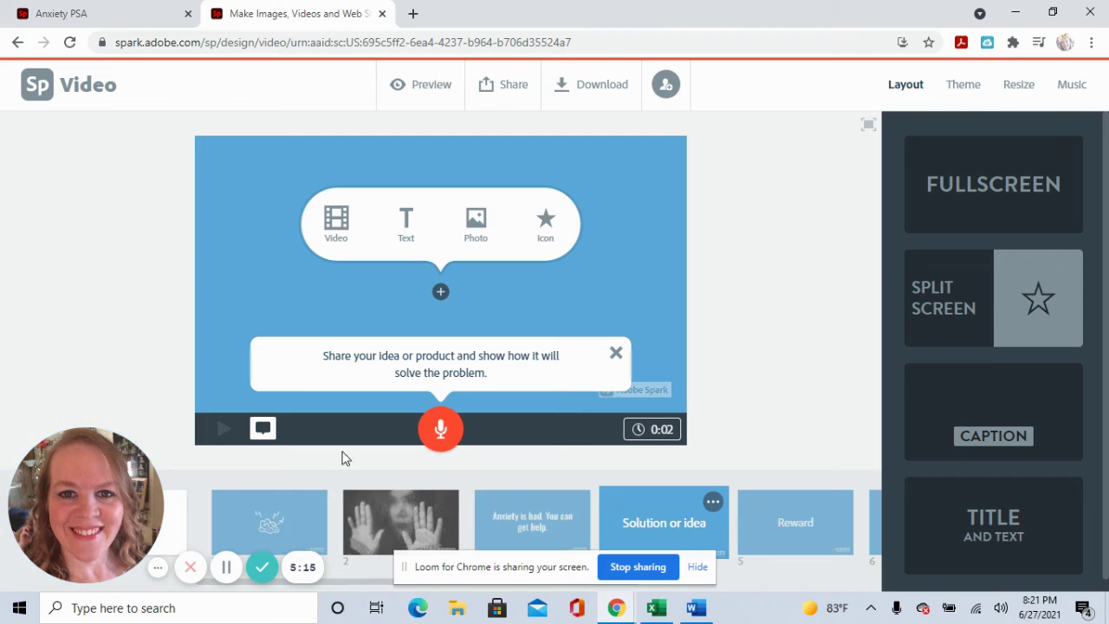
left_click(391, 505)
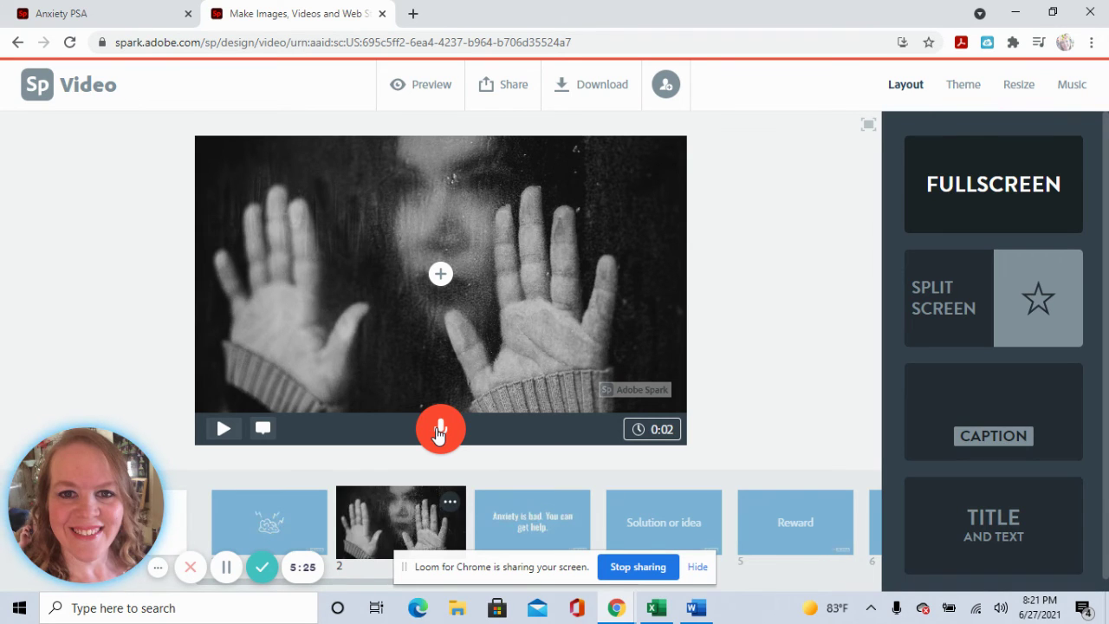
left_click(305, 528)
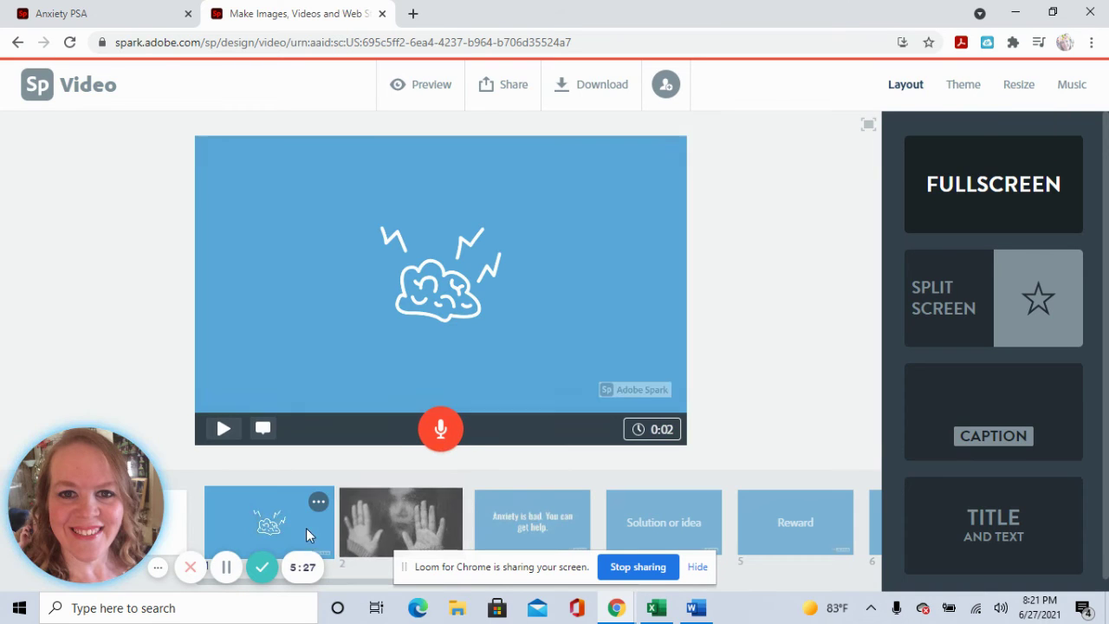
left_click(442, 431)
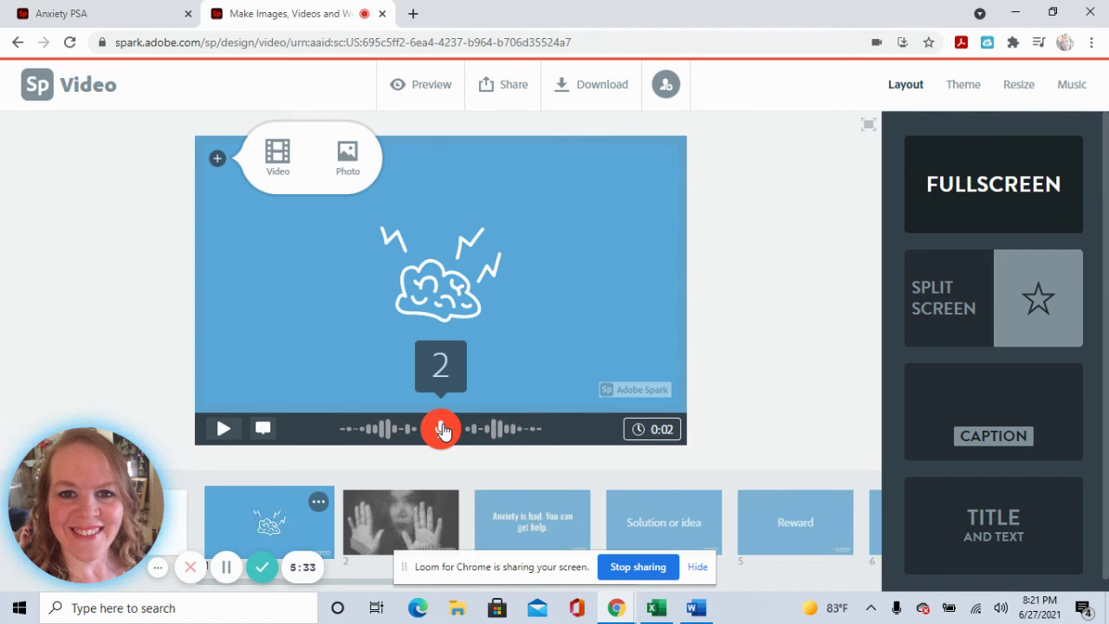
left_click_drag(442, 430, 441, 431)
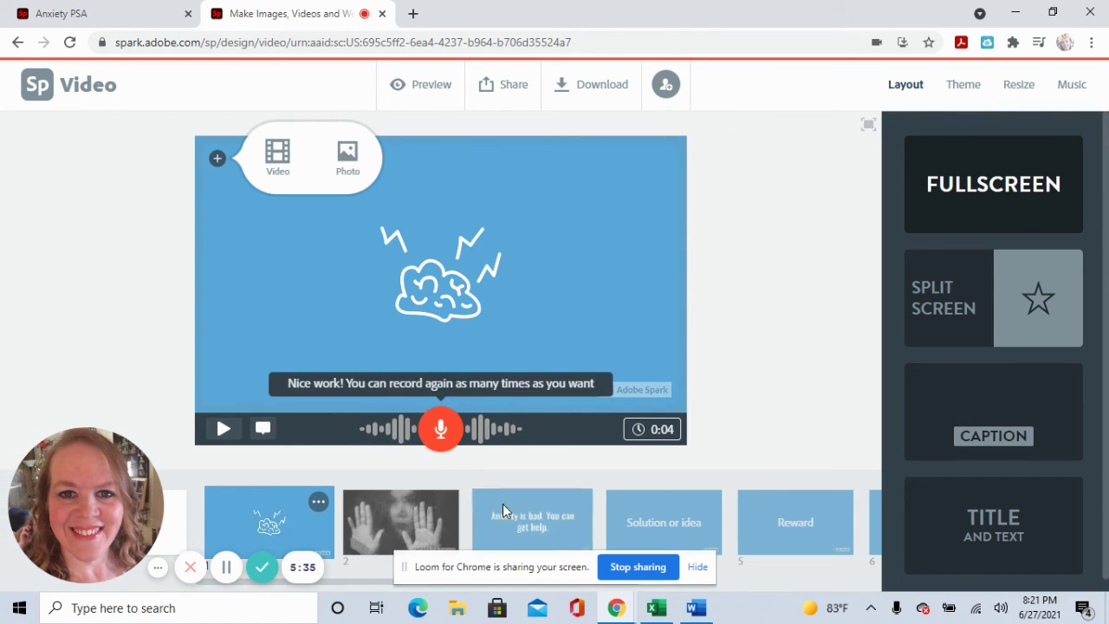
left_click(223, 429)
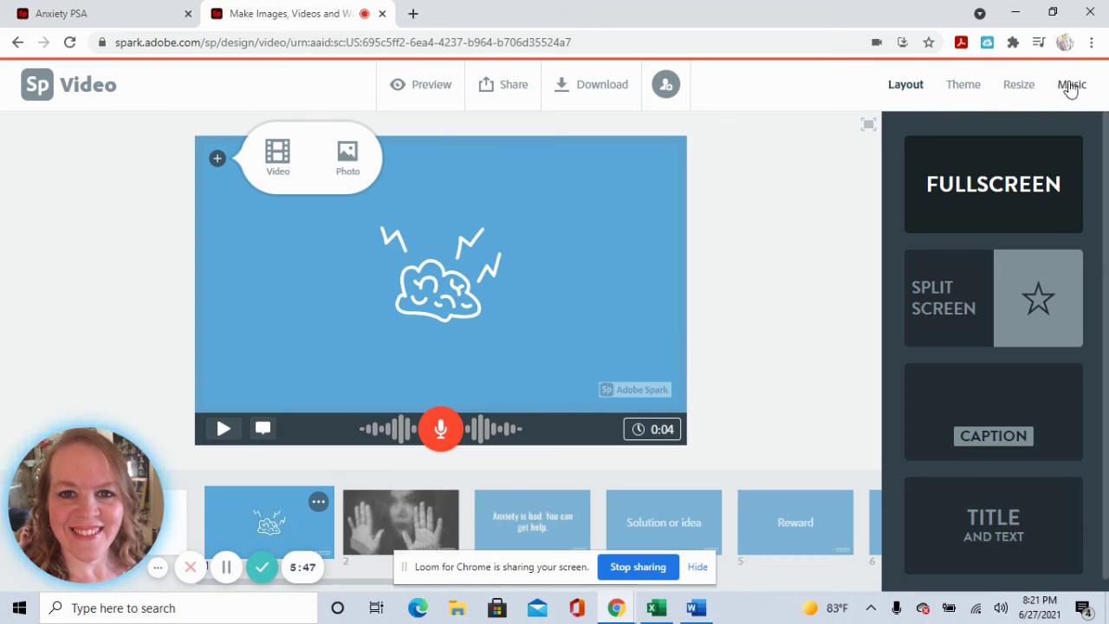
- Set the background music to Rolled Up Sleeves after previewing it, and lower the music volume slightly
left_click(968, 85)
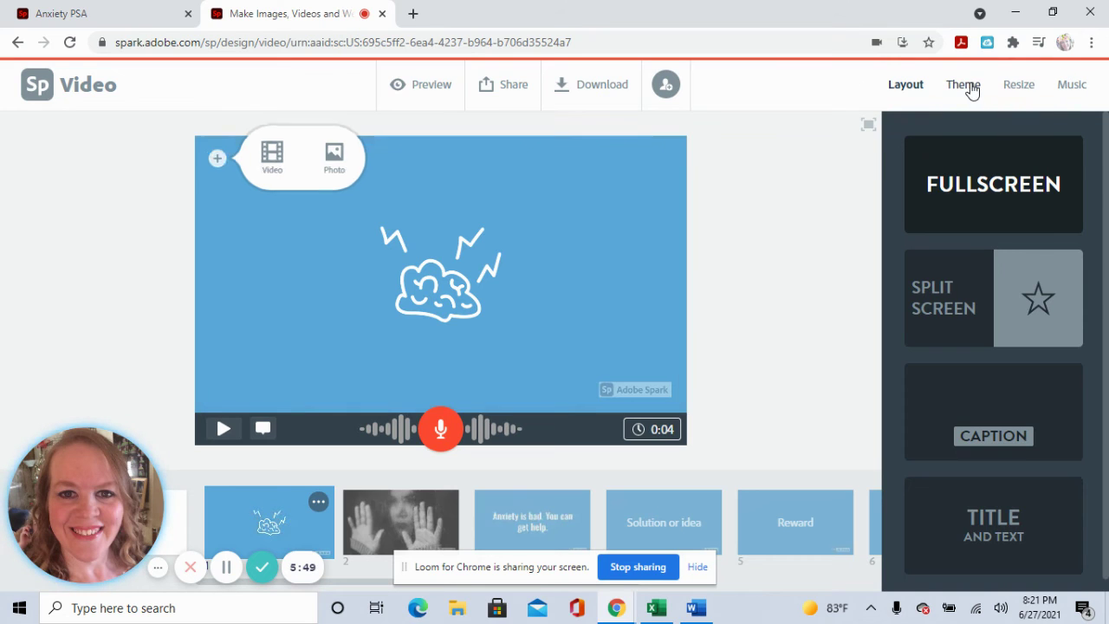
left_click(1075, 86)
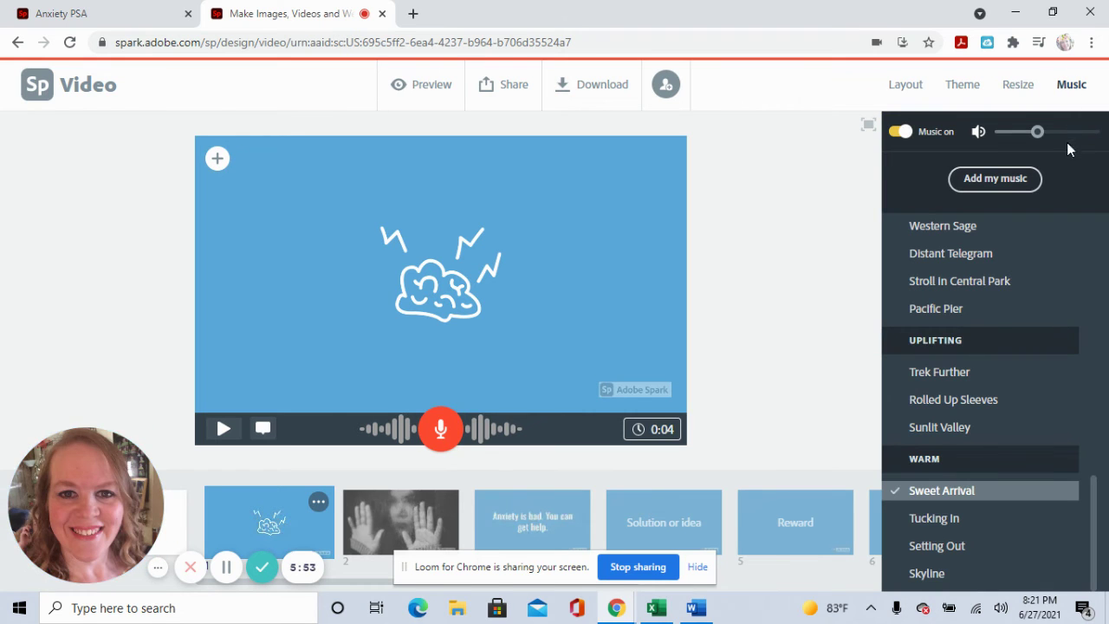
left_click(897, 400)
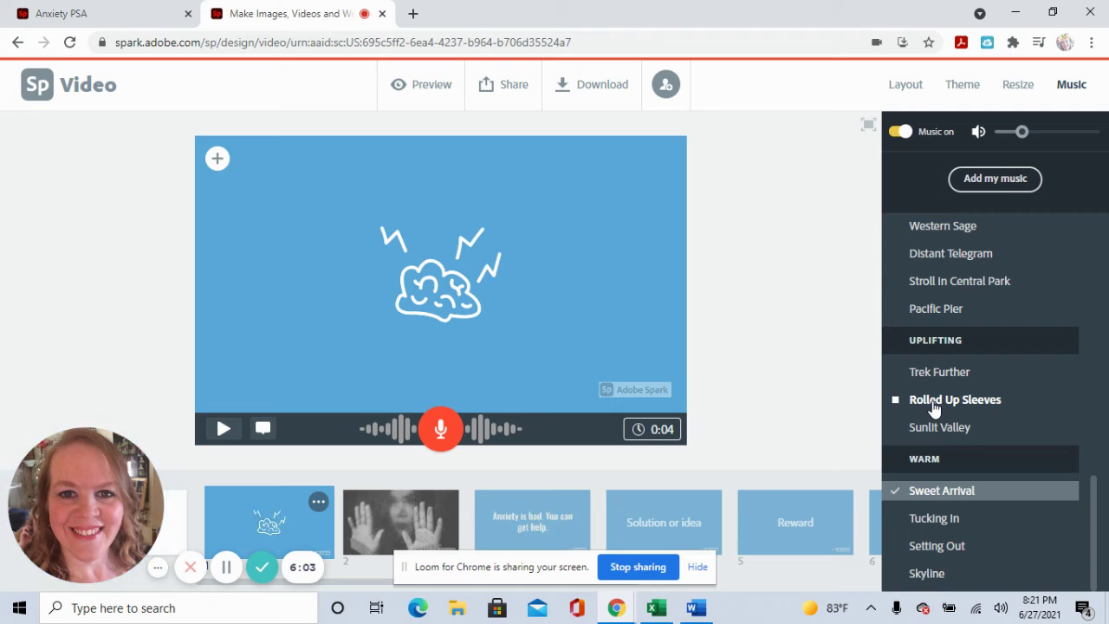
left_click(936, 402)
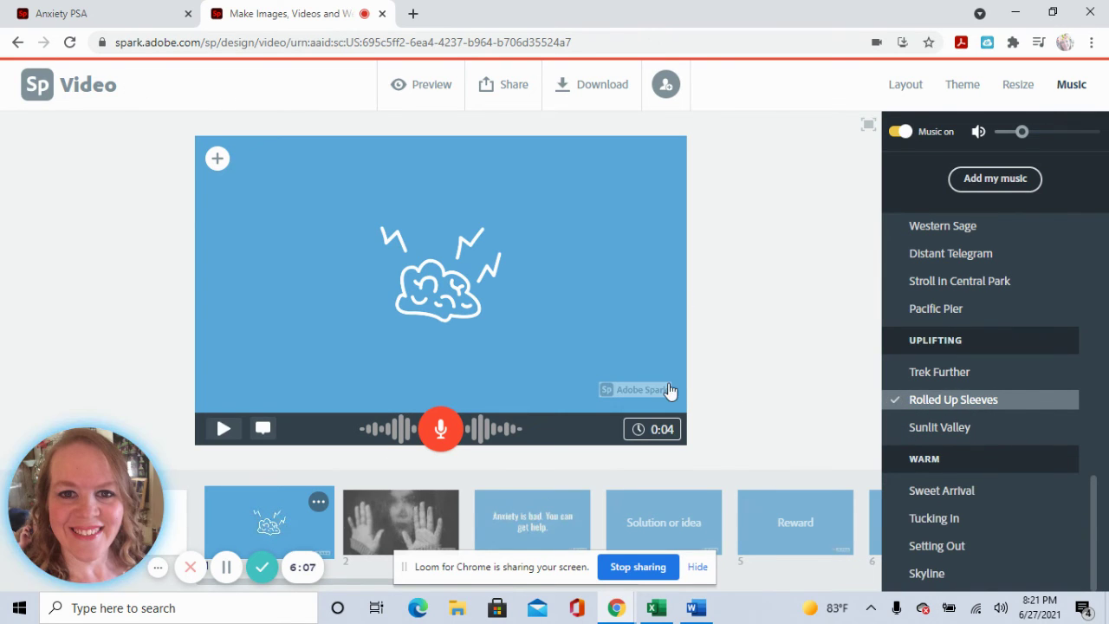
- Record a short voice narration on the slide with the raised hands photo
left_click(414, 513)
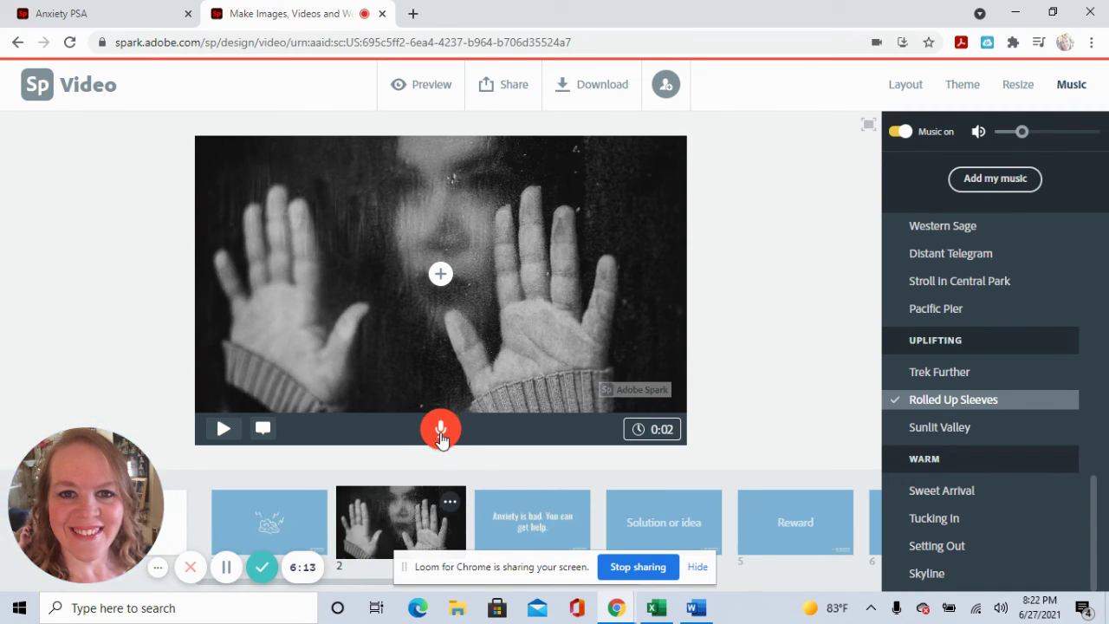
left_click(440, 433)
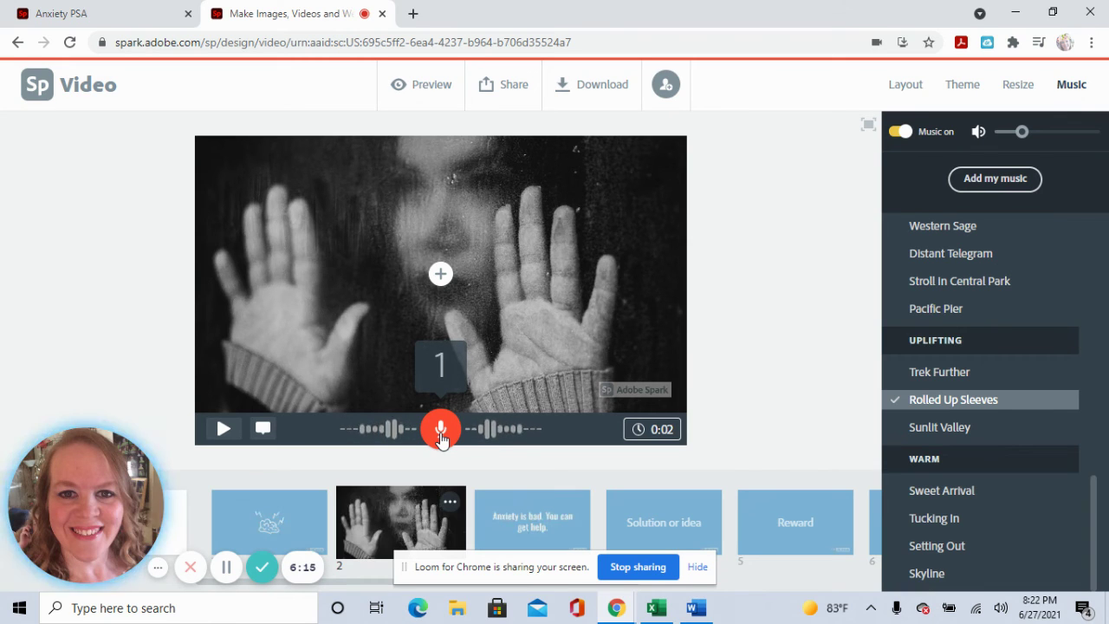
left_click_drag(440, 437, 441, 435)
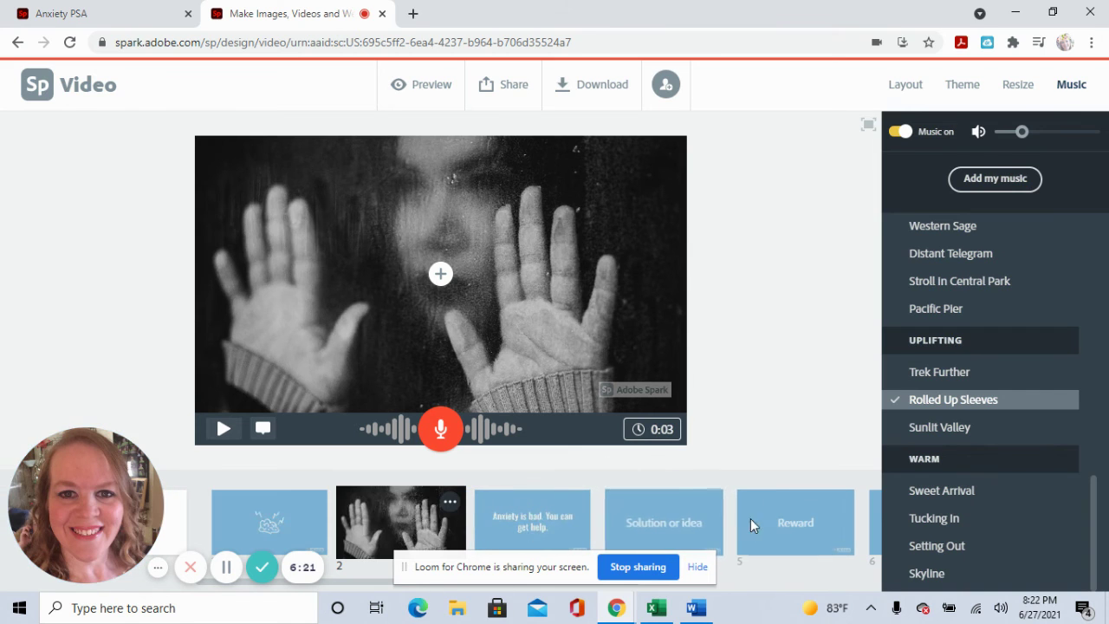
- Look through the How you can help and Credits slides and preview the whole video
left_click(873, 532)
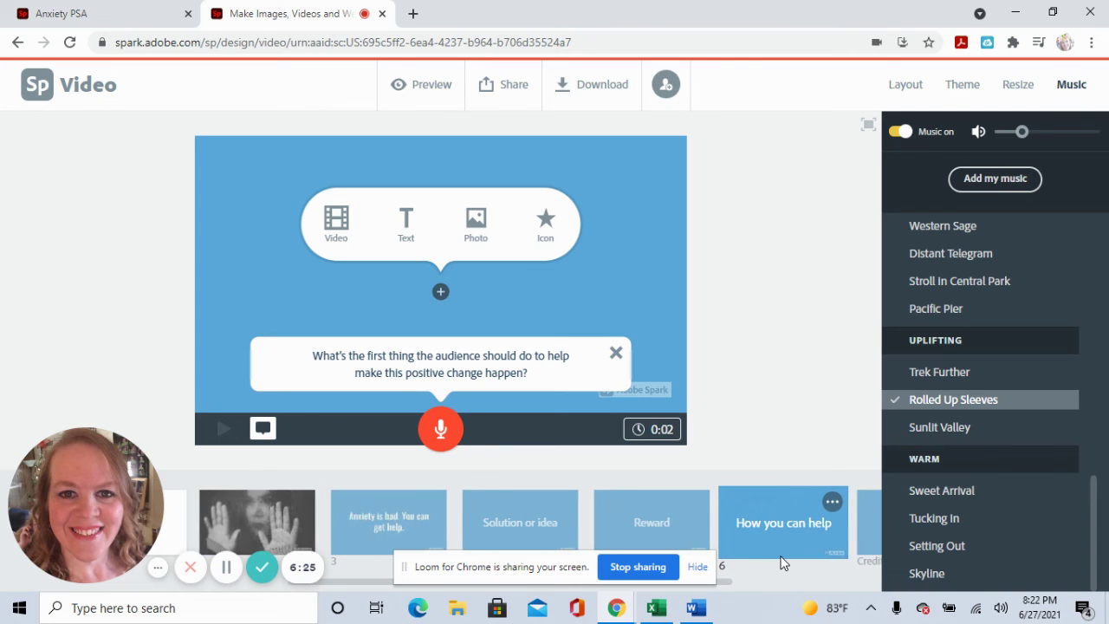
left_click(871, 536)
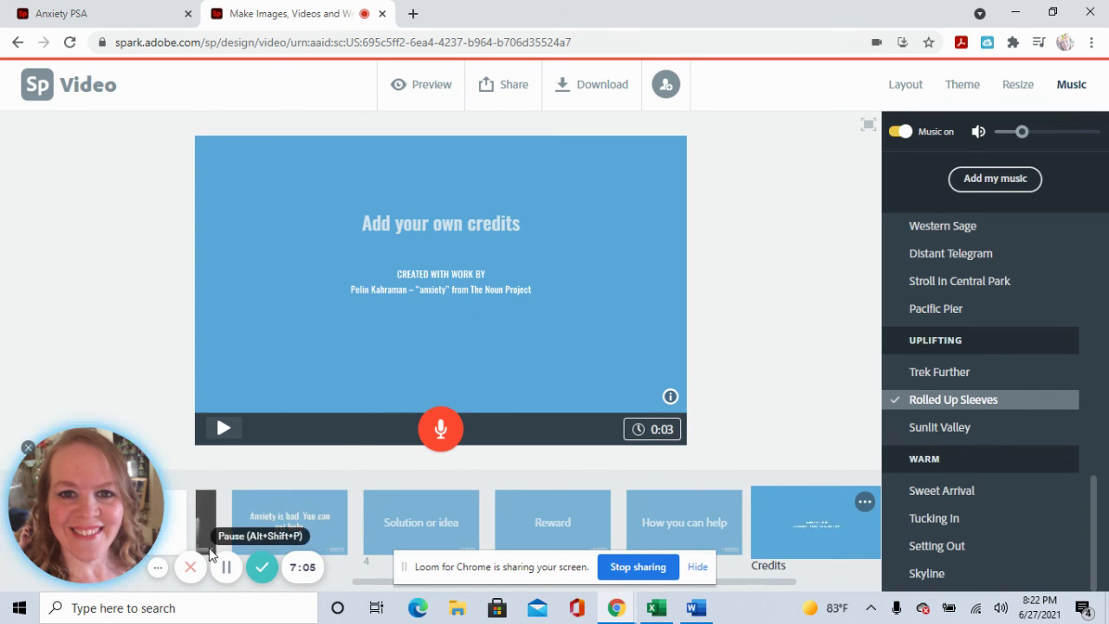
left_click(207, 526)
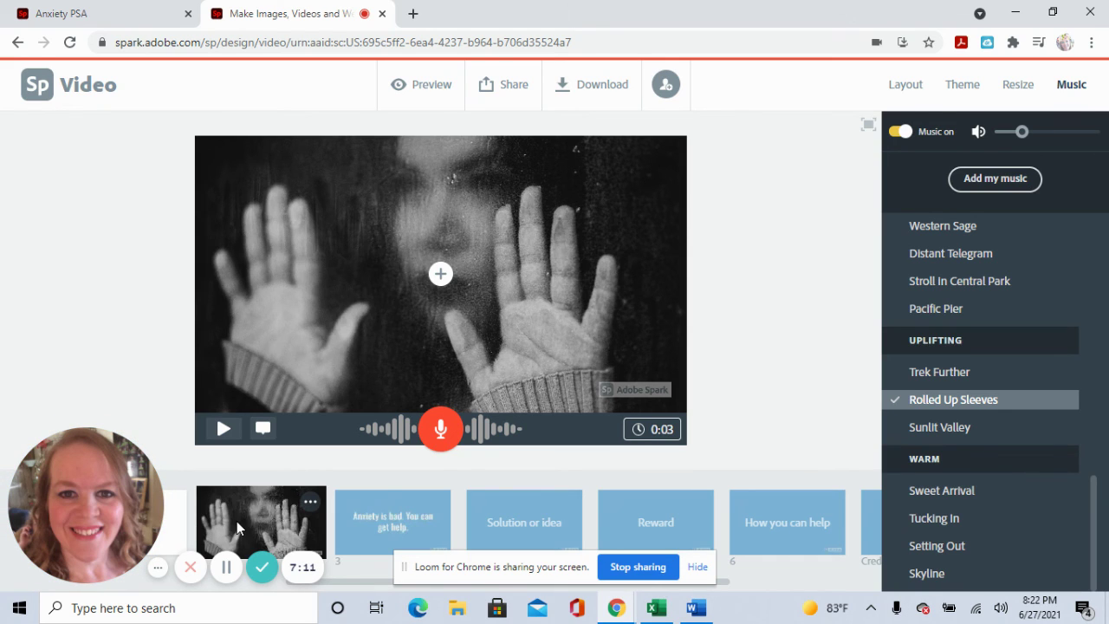
mouse_move(291, 535)
left_mouse_down()
mouse_move(532, 520)
mouse_move(669, 529)
mouse_move(286, 524)
left_mouse_up()
left_click(428, 90)
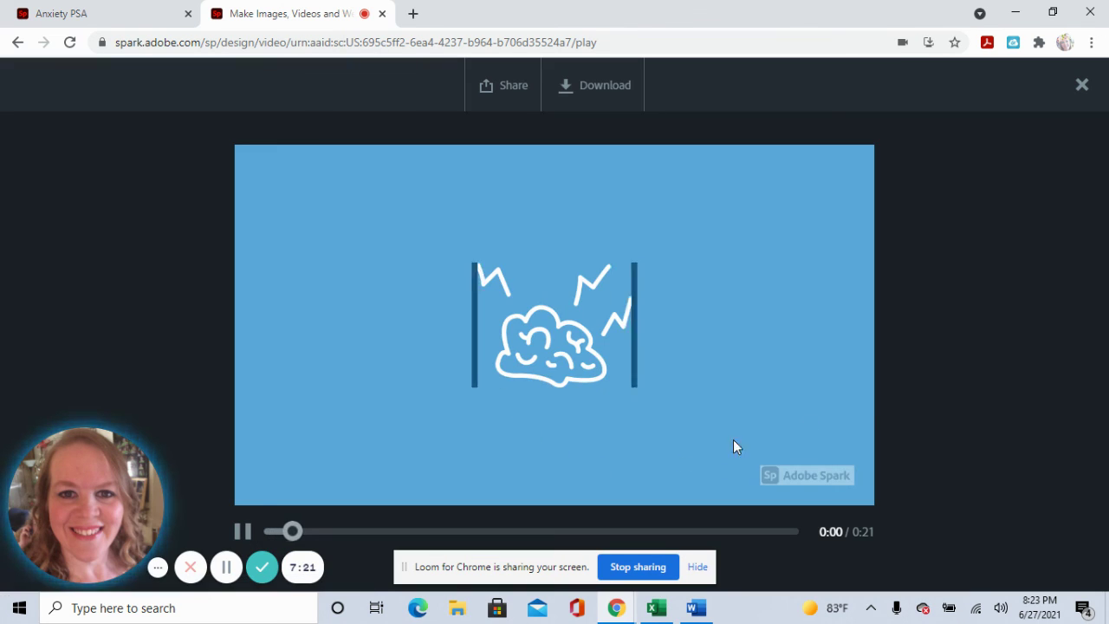